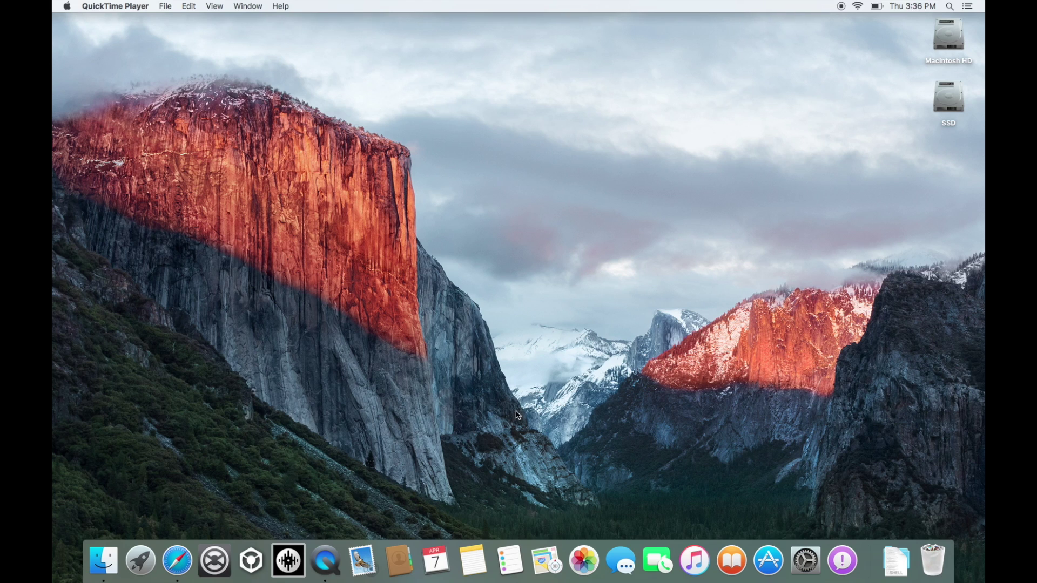
# In Safari, open the El Capitan Update article from Rane support, then its El Capitan Troubleshooting guide.
pyautogui.press('super+Tab')
pyautogui.press('super+Tab')
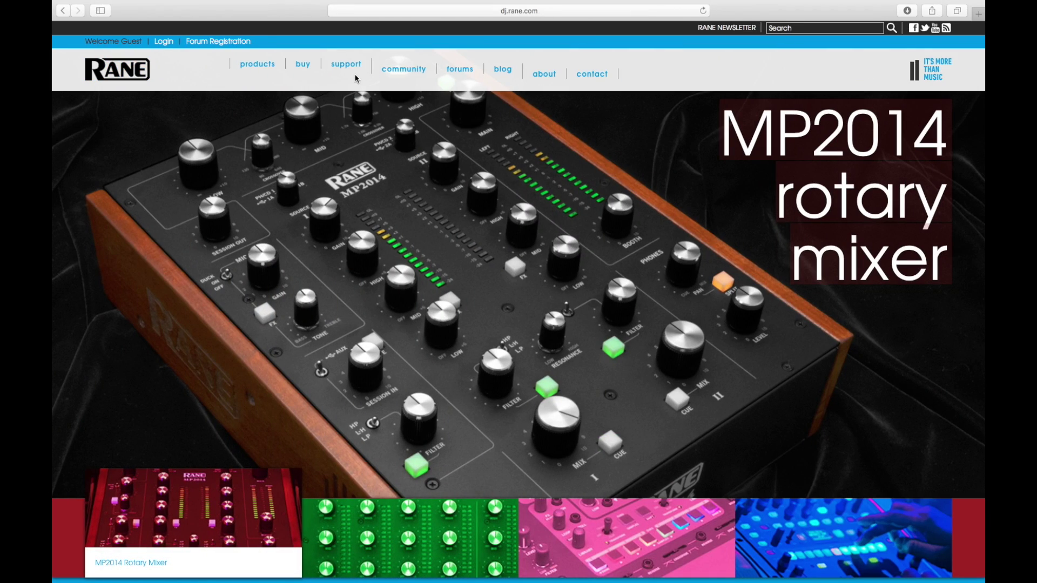
pyautogui.click(341, 65)
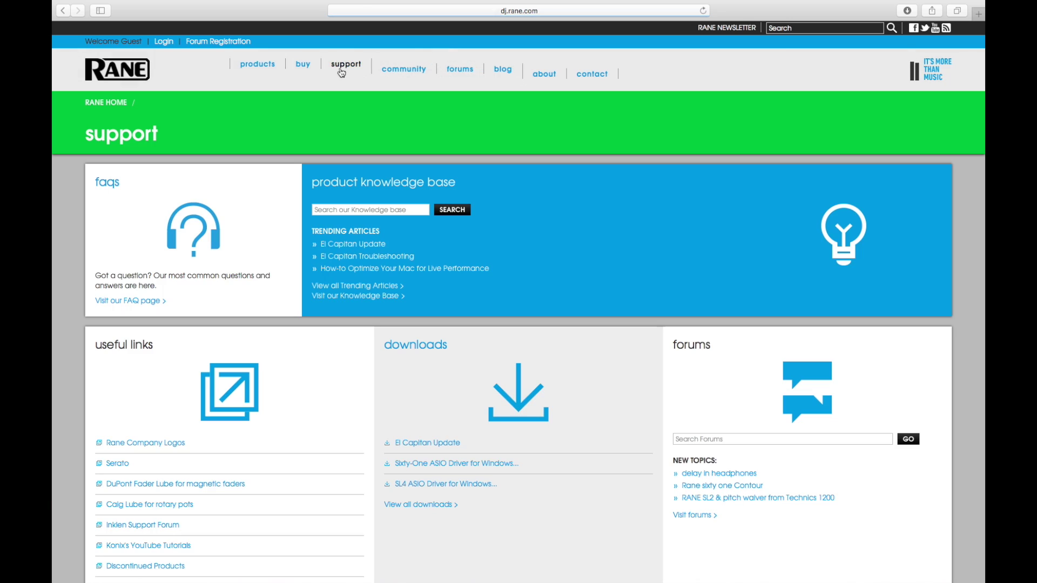
pyautogui.click(434, 444)
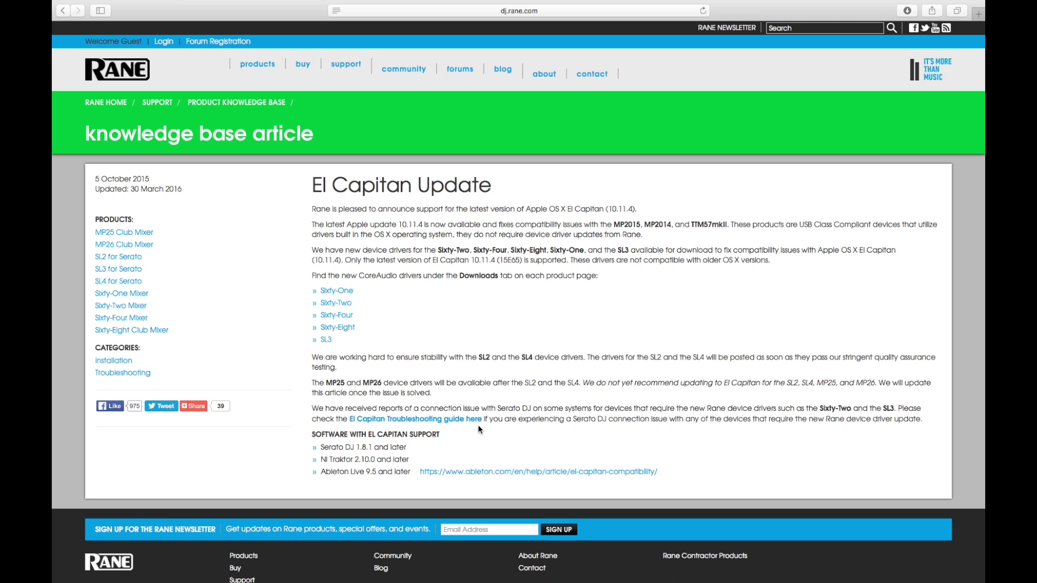
pyautogui.click(462, 420)
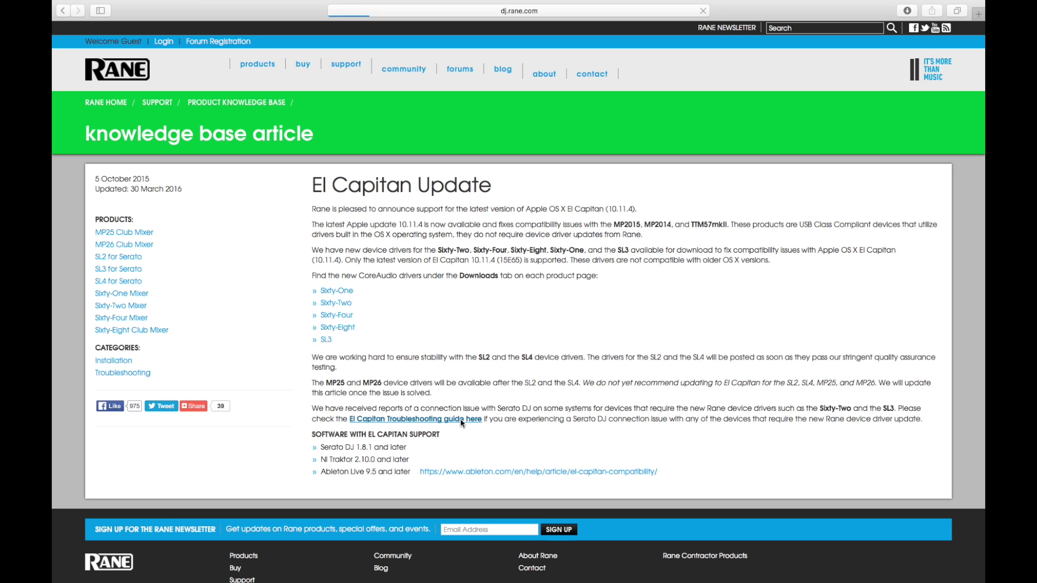
pyautogui.scroll(-6, 294, 422)
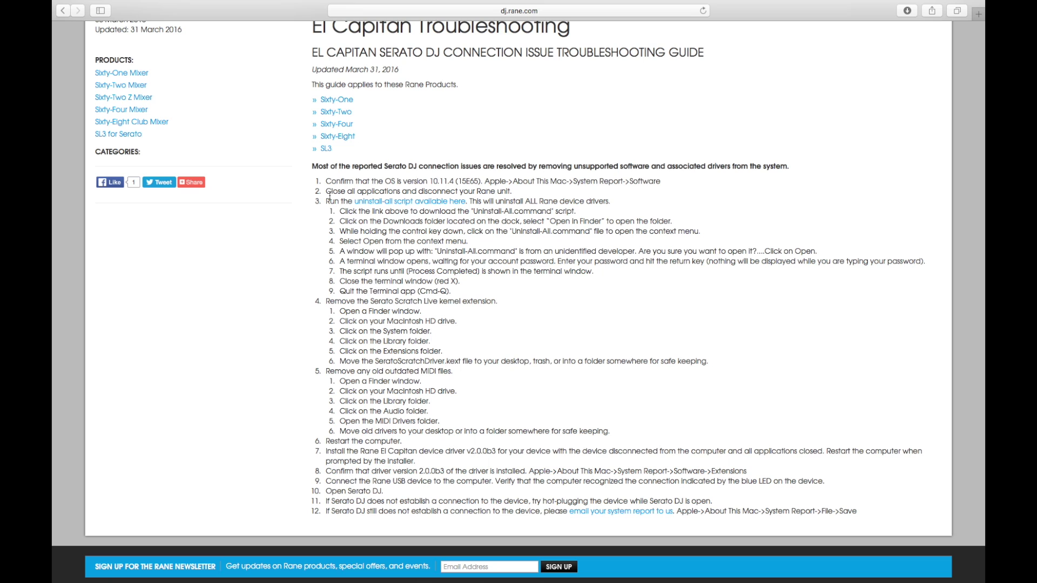
pyautogui.press('super+Tab')
pyautogui.press('super+Tab')
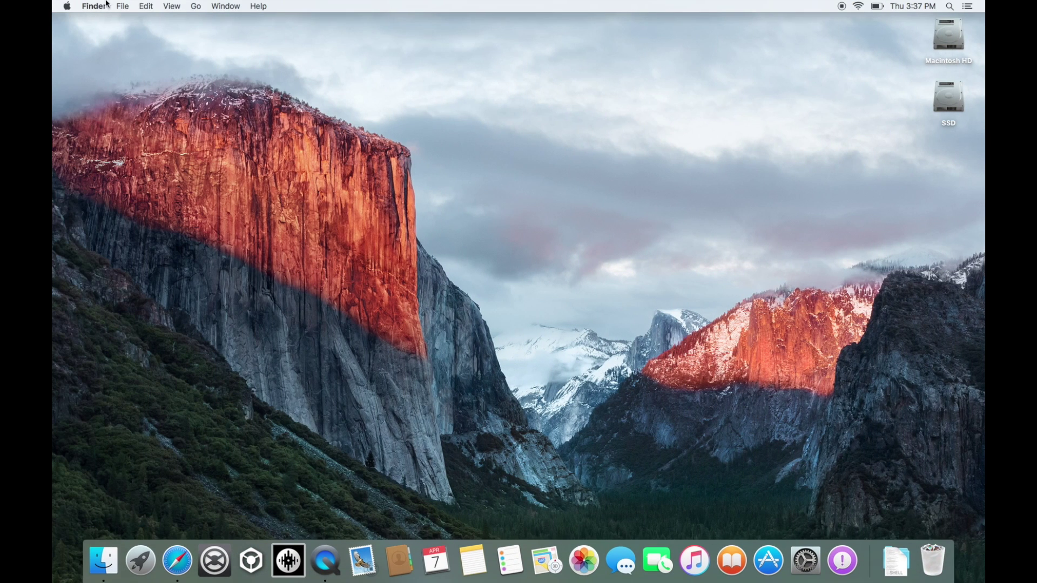
# Confirm OS X El Capitan 10.11.4 in About This Mac, then download the Uninstall-All.command script.
pyautogui.click(71, 7)
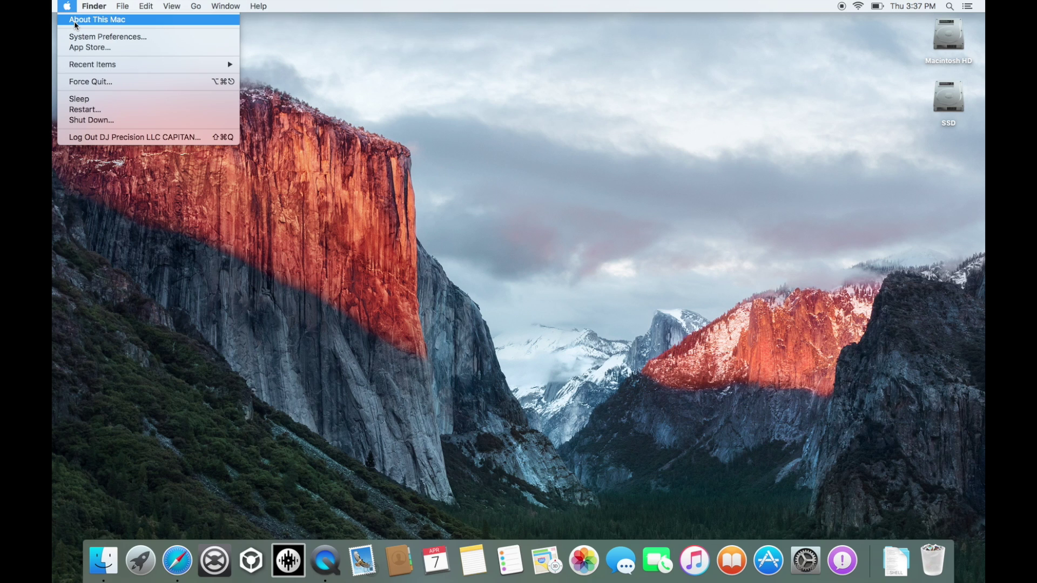
pyautogui.click(75, 24)
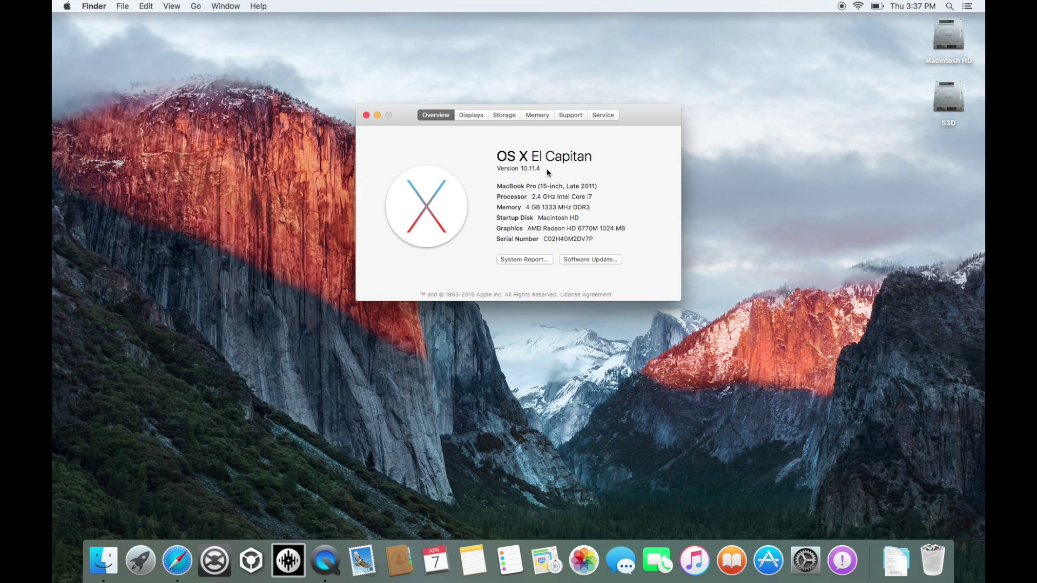
pyautogui.press('super+Tab')
pyautogui.press('super+Tab')
pyautogui.press('super+Tab')
pyautogui.press('super+Tab')
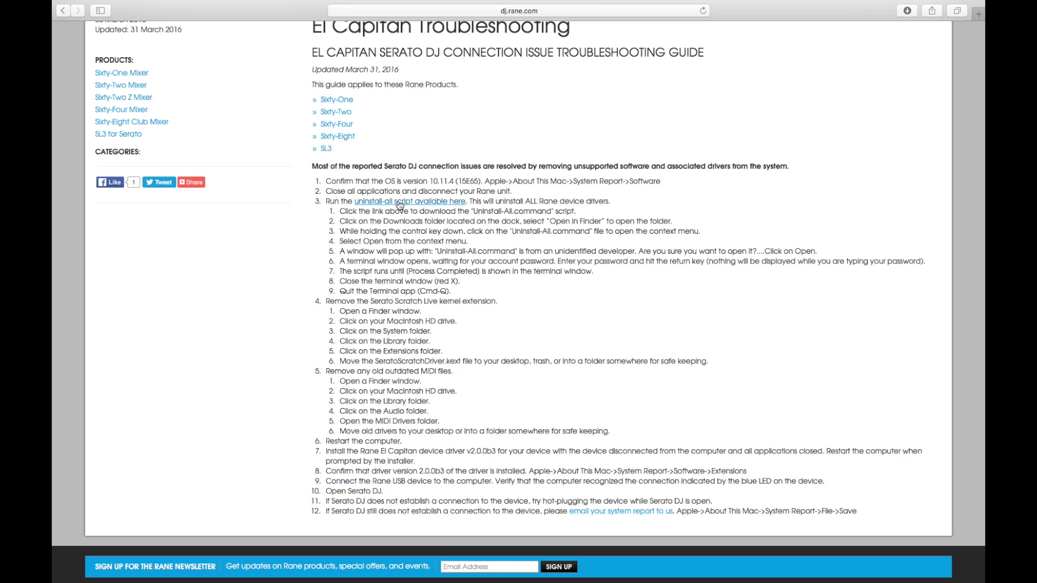
pyautogui.click(400, 204)
# Run Uninstall-All.command from Downloads with the account password, then close the finished Terminal window.
pyautogui.click(892, 563)
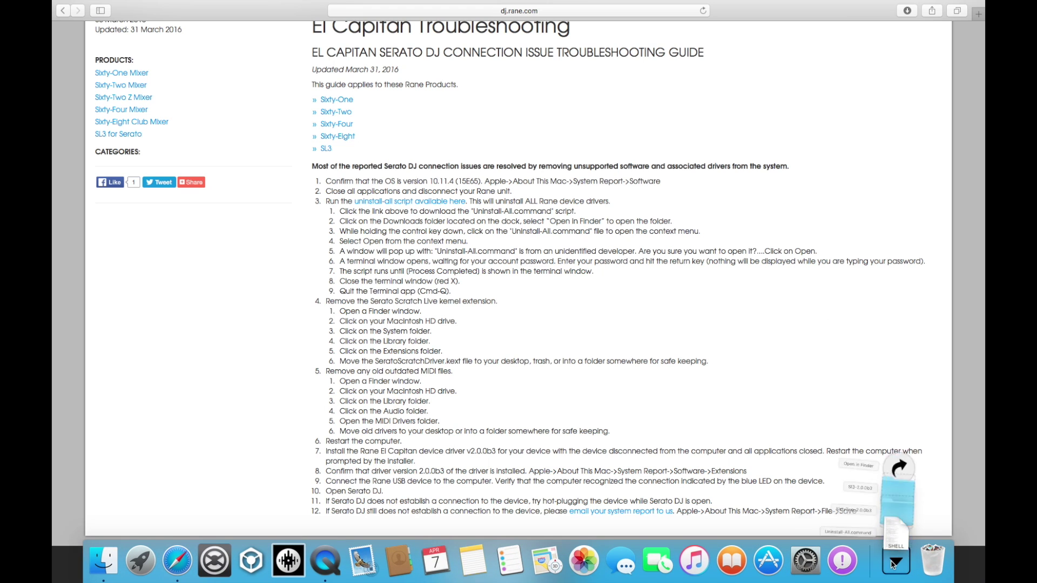
pyautogui.click(899, 411)
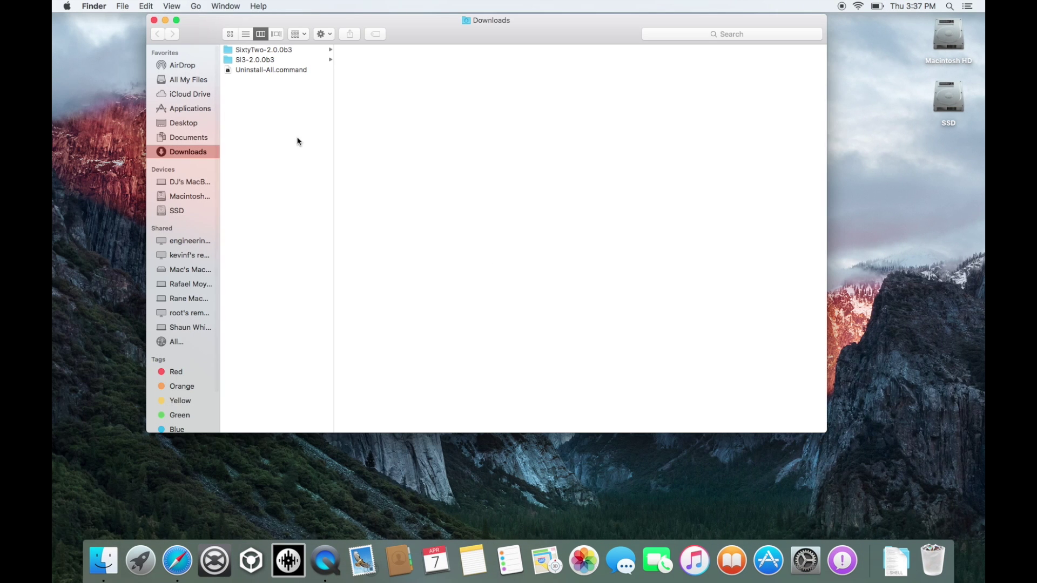
pyautogui.doubleClick(251, 69)
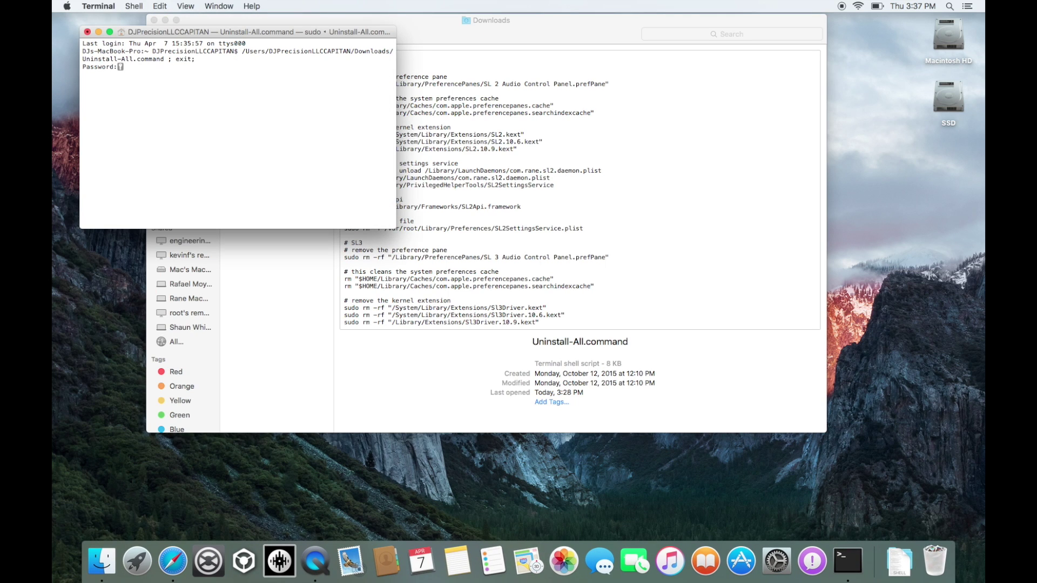
pyautogui.press('Return')
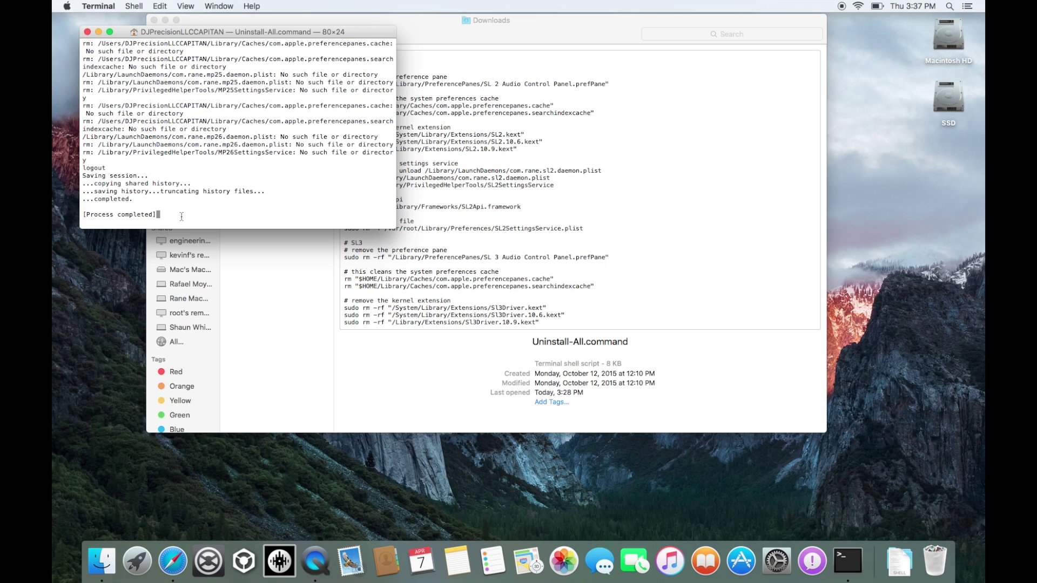
pyautogui.click(87, 32)
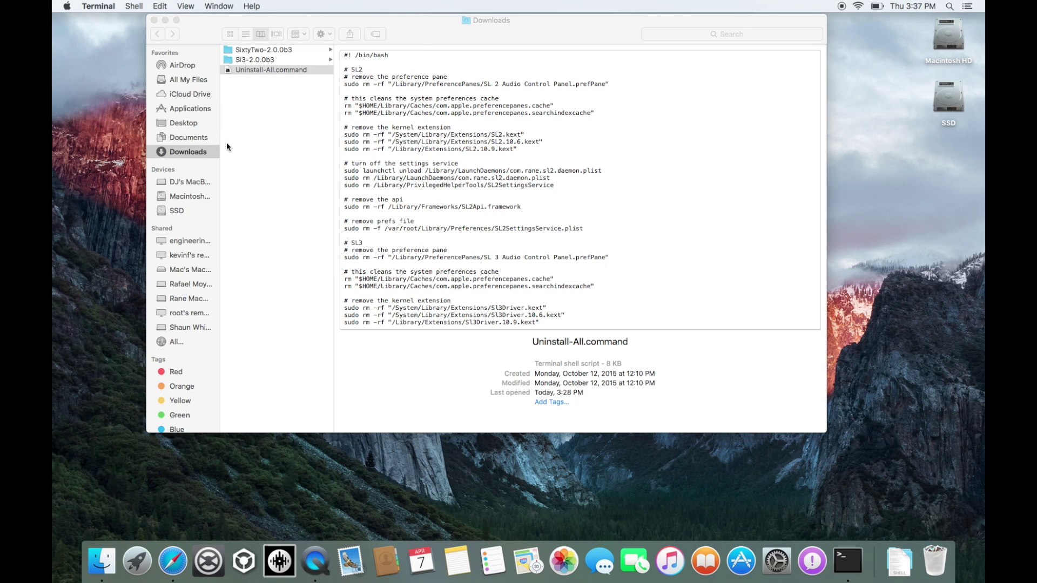
# Trash SeratoScratchDriver.kext from Macintosh HD's System/Library/Extensions, authorizing with the account password.
pyautogui.click(194, 31)
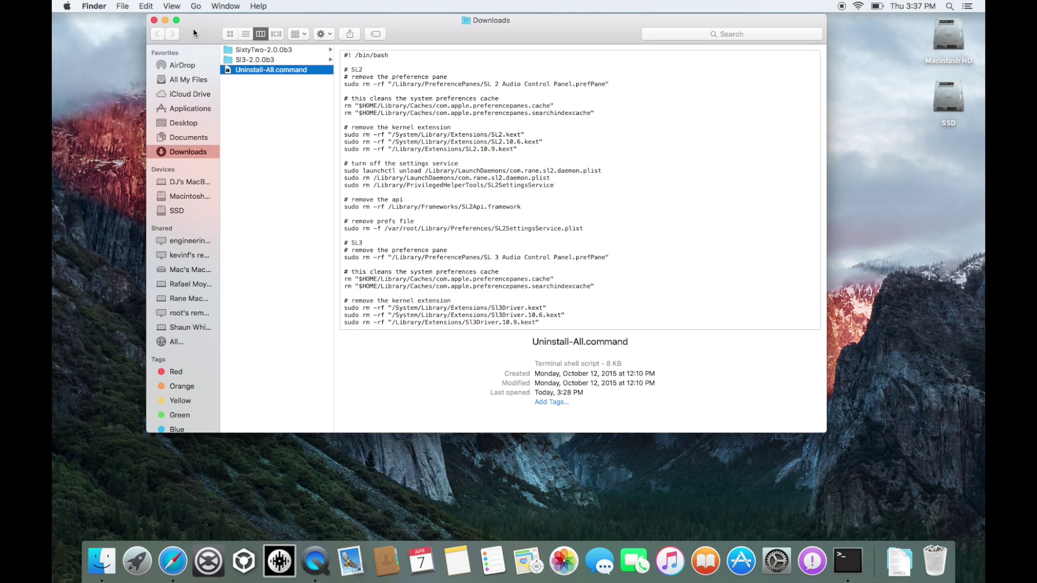
pyautogui.click(188, 197)
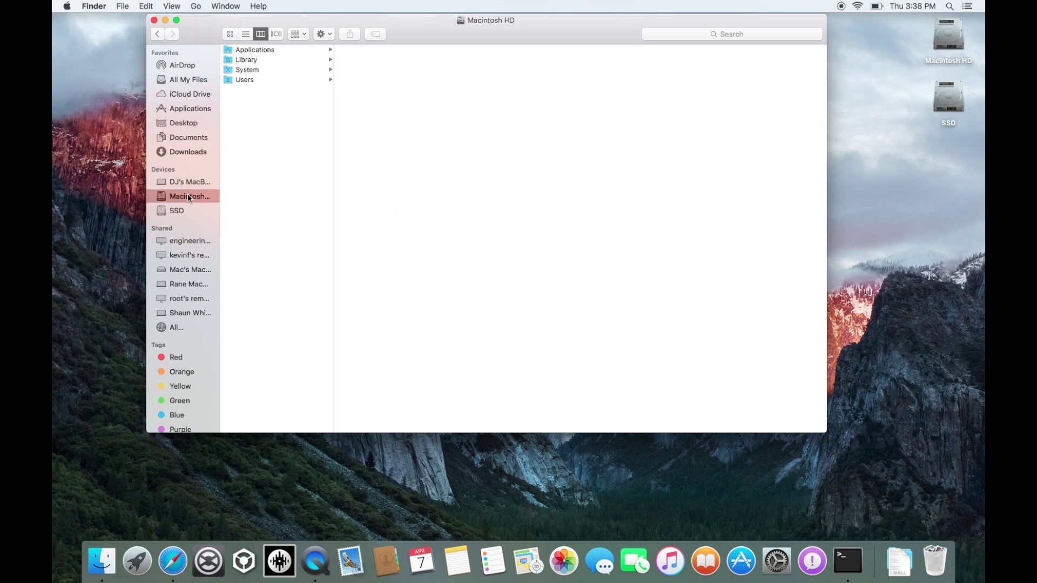
pyautogui.click(246, 72)
pyautogui.click(362, 50)
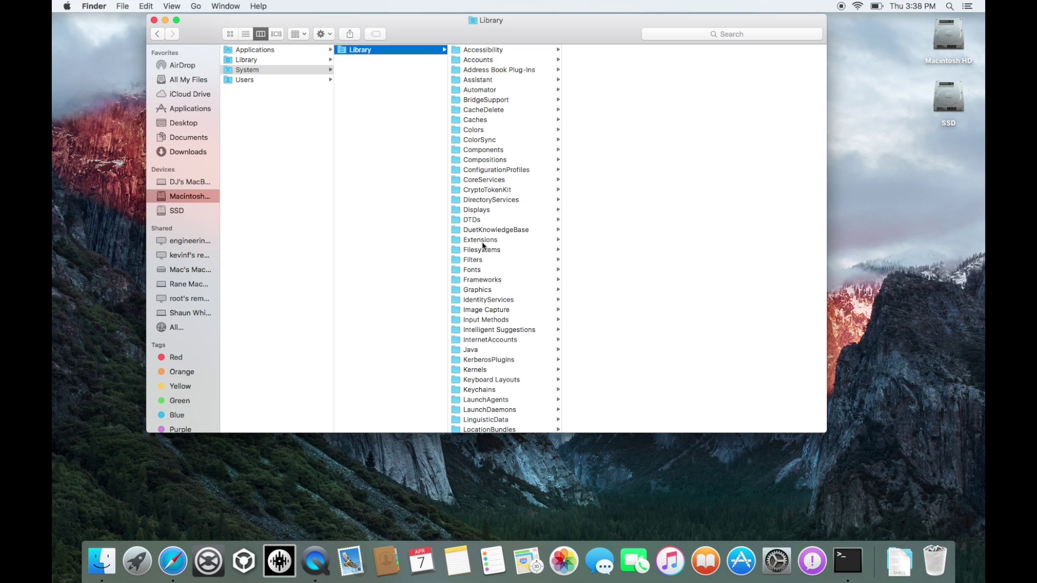
pyautogui.click(482, 242)
pyautogui.scroll(-10, 636, 319)
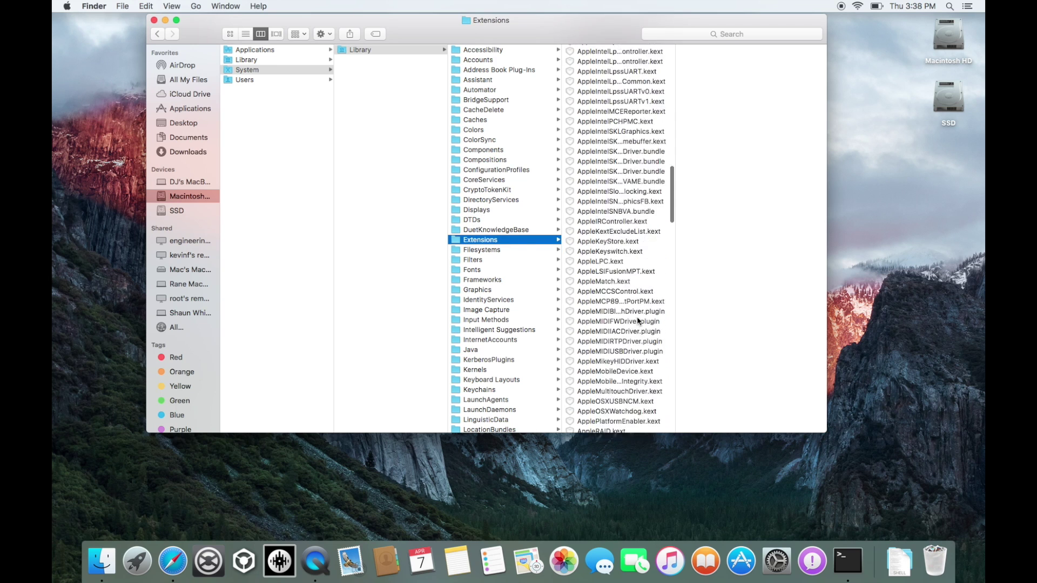
pyautogui.scroll(-15, 638, 319)
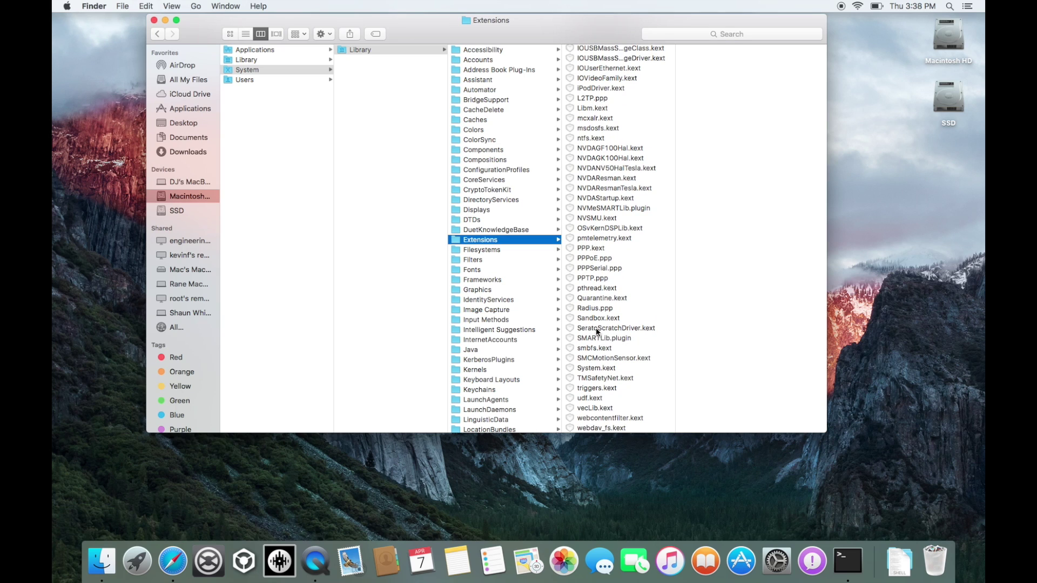
pyautogui.click(595, 329)
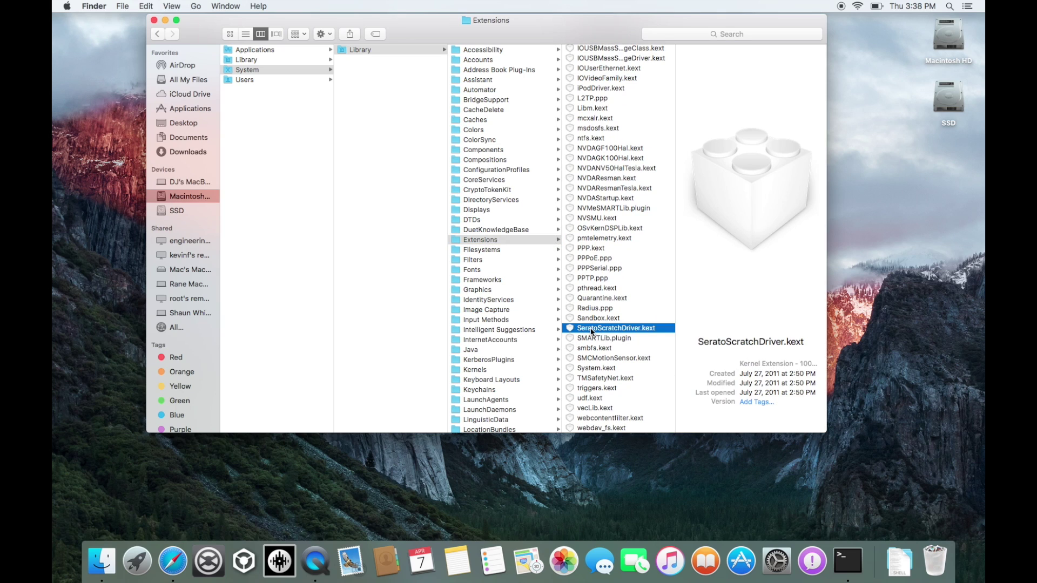
pyautogui.moveTo(592, 331); pyautogui.dragTo(935, 563)
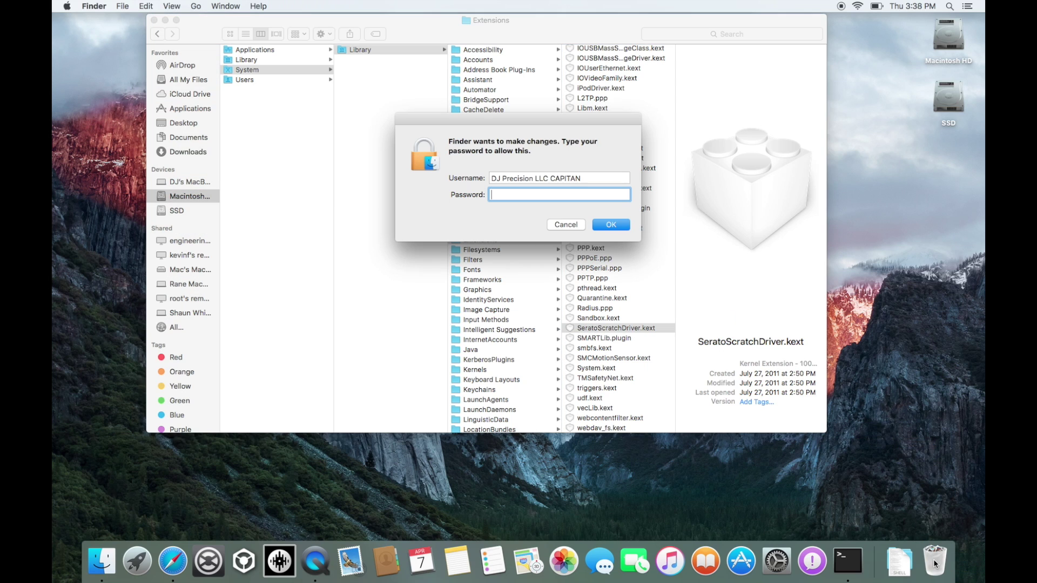
pyautogui.write('•••••••')
pyautogui.press('Return')
# Check the guide's next step on outdated MIDI files, then return to the Extensions folder in Finder.
pyautogui.press('super+Tab')
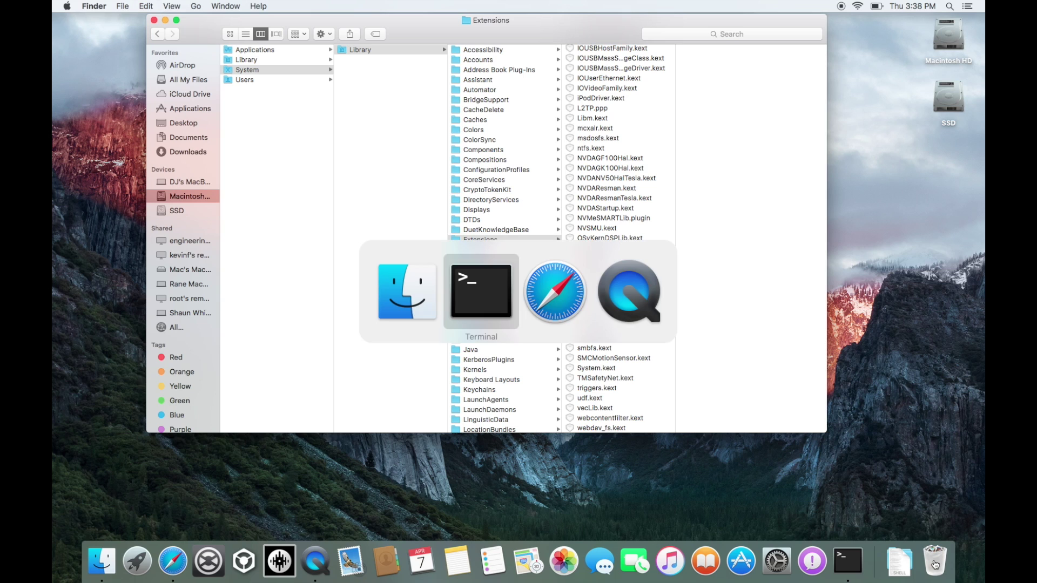
pyautogui.press('super+Tab')
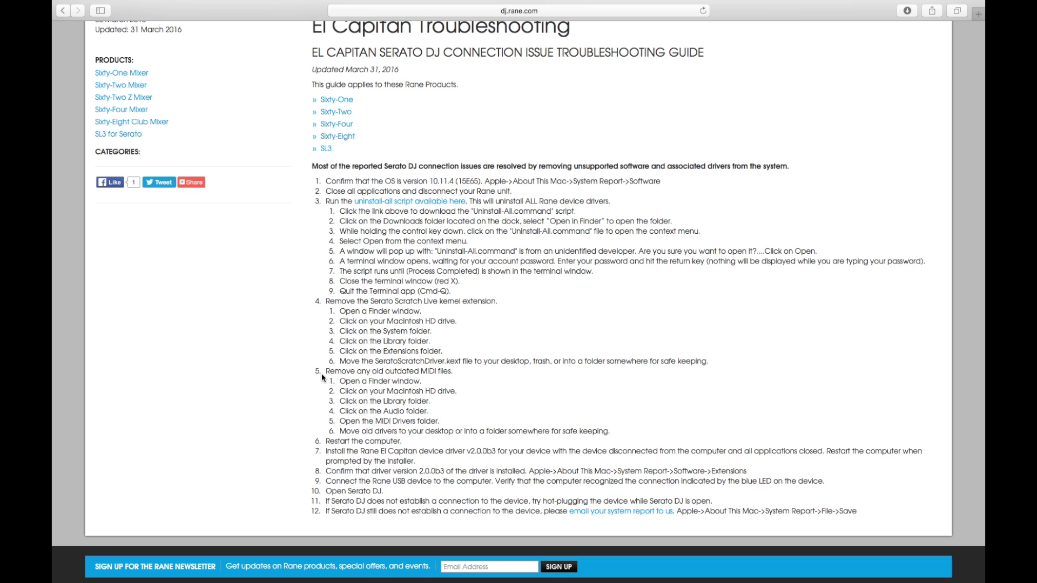
pyautogui.press('super+Tab')
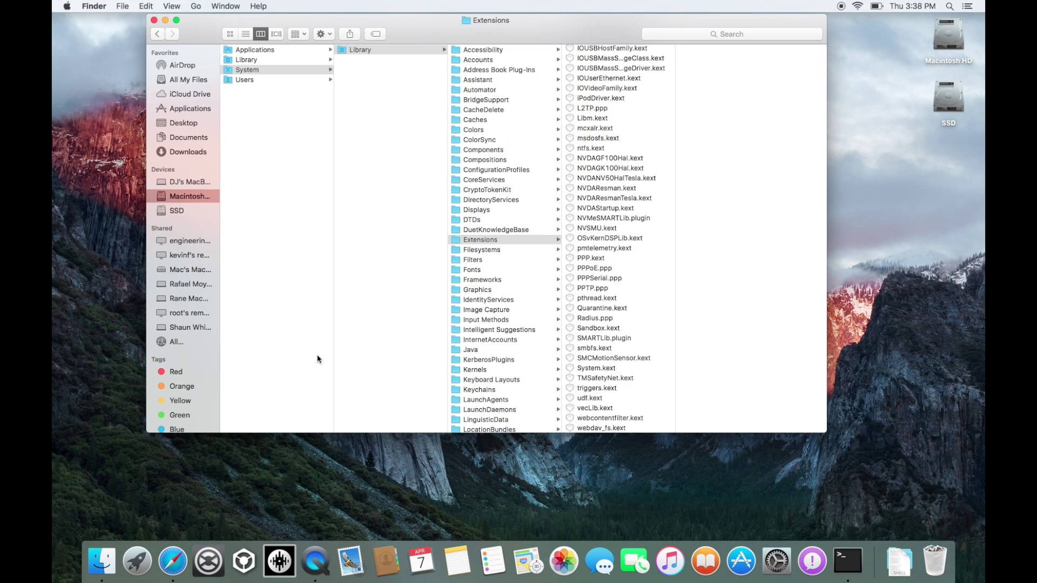
# Drag NIUSBTraktorKontrolX1MIDIDriver.plugin from Macintosh HD/Library/Audio/MIDI Drivers onto the desktop.
pyautogui.click(188, 197)
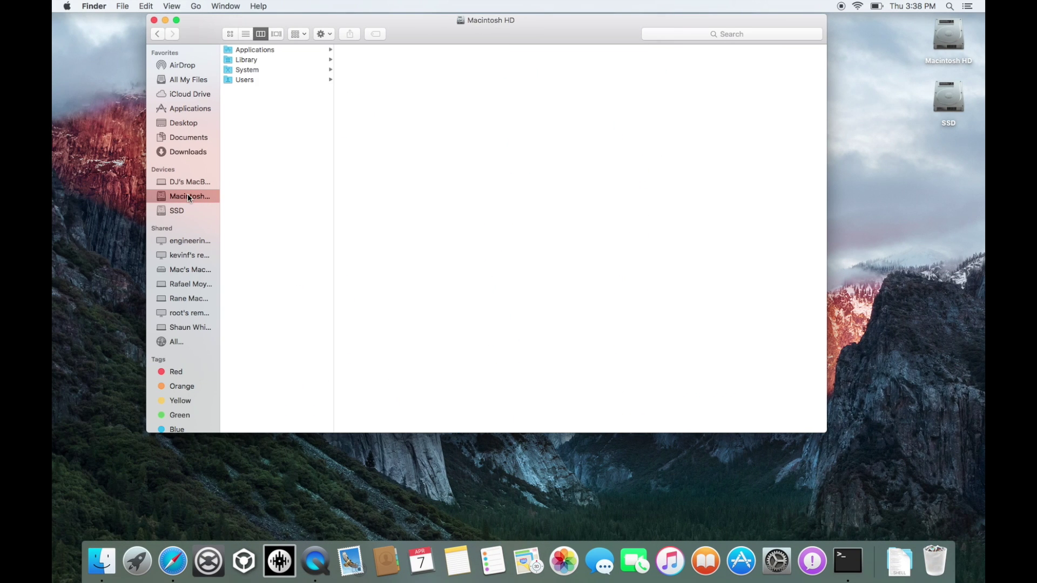
pyautogui.click(244, 61)
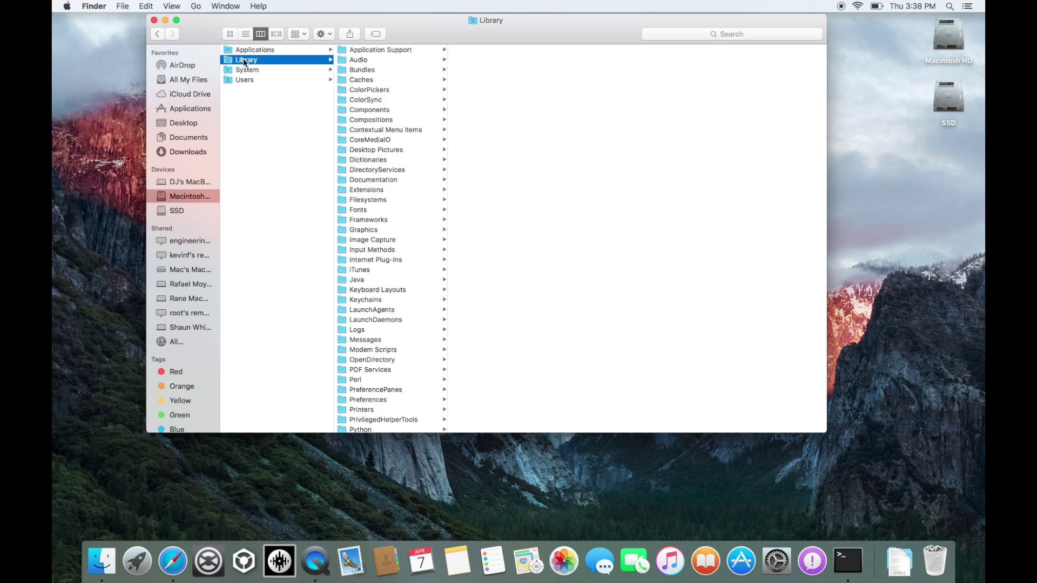
pyautogui.click(359, 59)
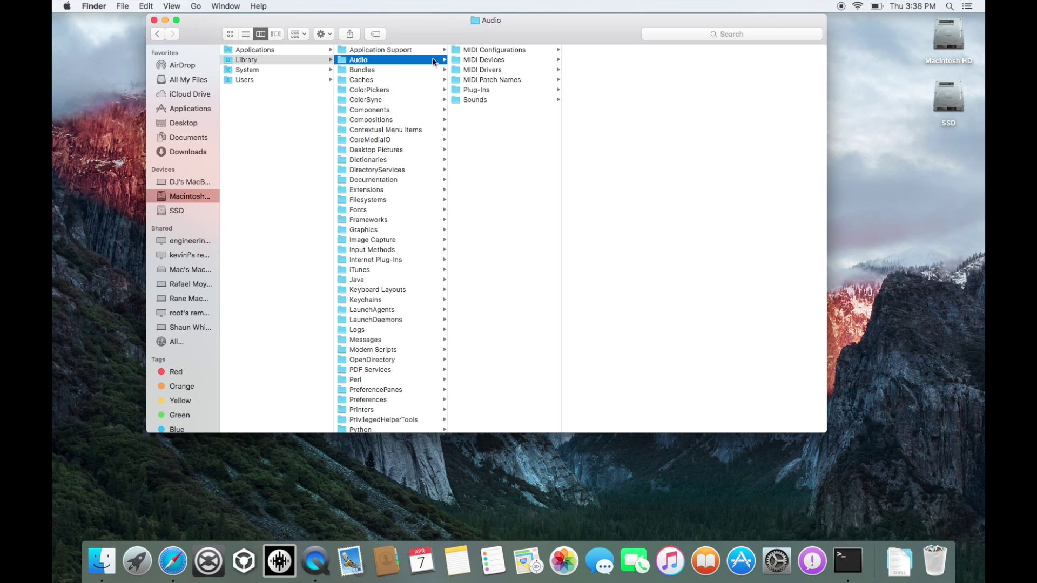
pyautogui.click(476, 70)
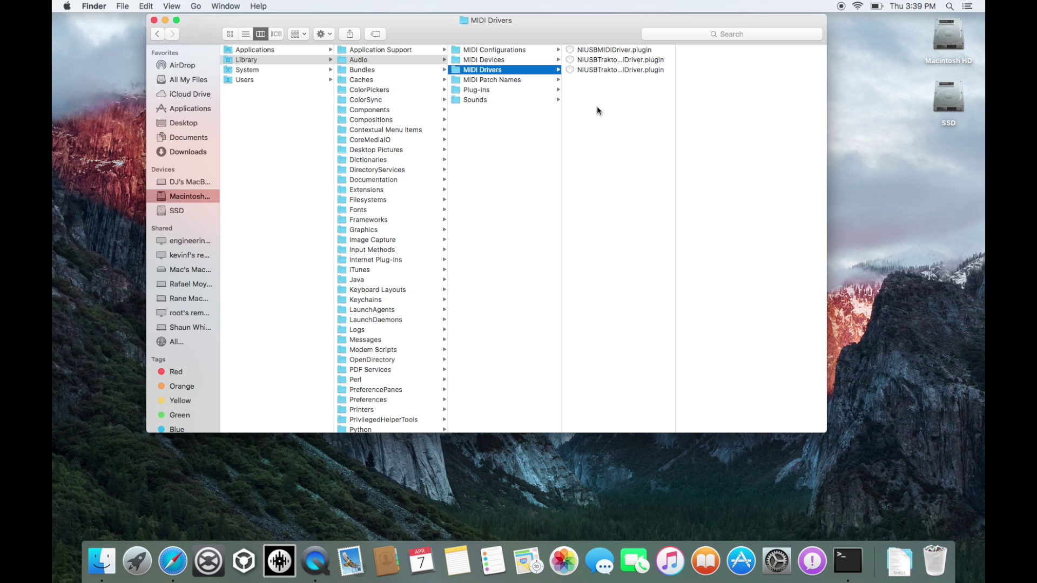
pyautogui.click(587, 70)
pyautogui.moveTo(587, 71); pyautogui.dragTo(869, 138)
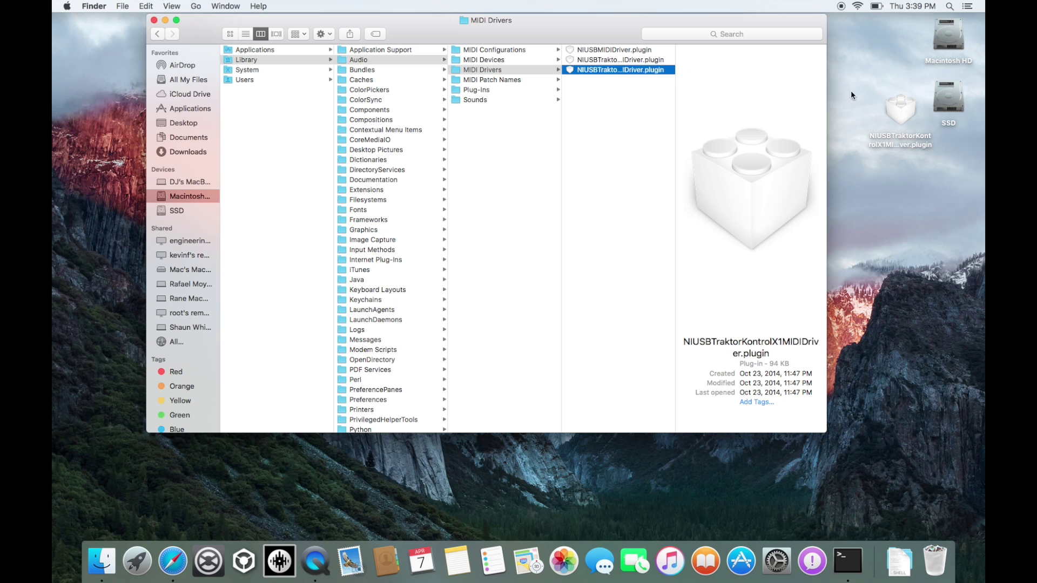
pyautogui.click(591, 82)
pyautogui.click(587, 71)
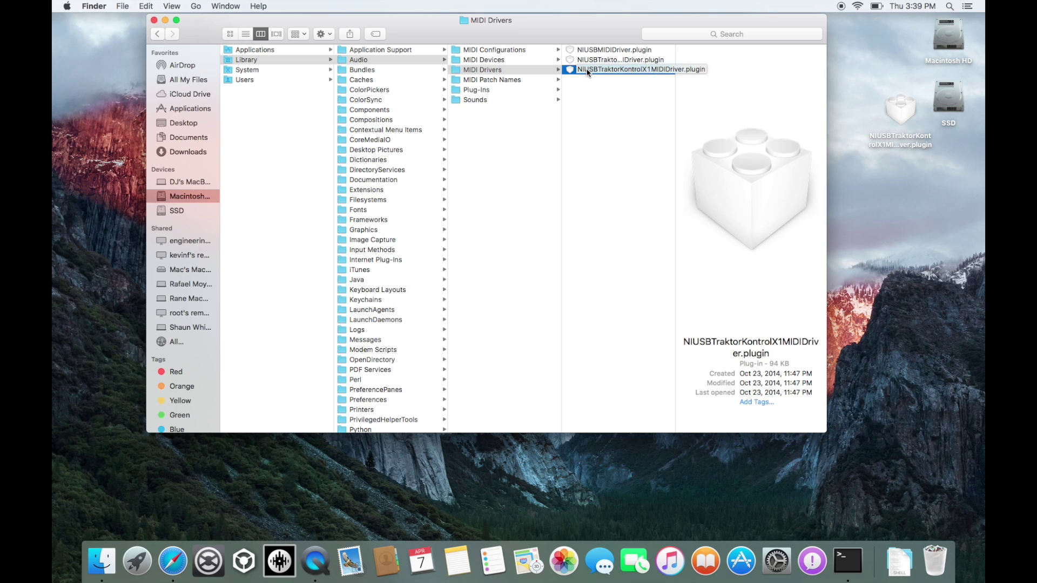
# Move the Traktor X1 plugin to the Trash using the admin password, then close the window.
pyautogui.rightClick(588, 72)
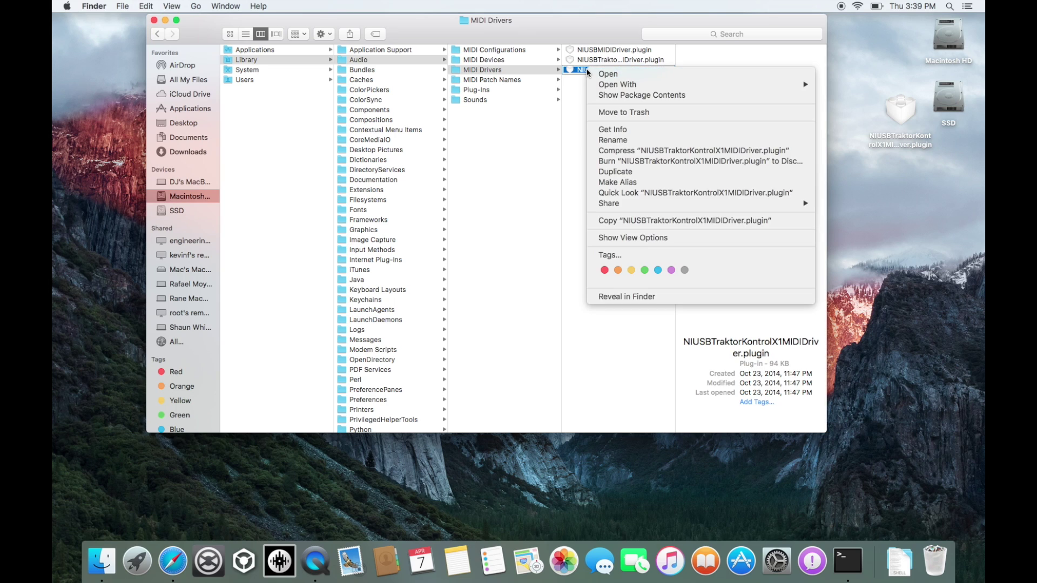
pyautogui.click(602, 115)
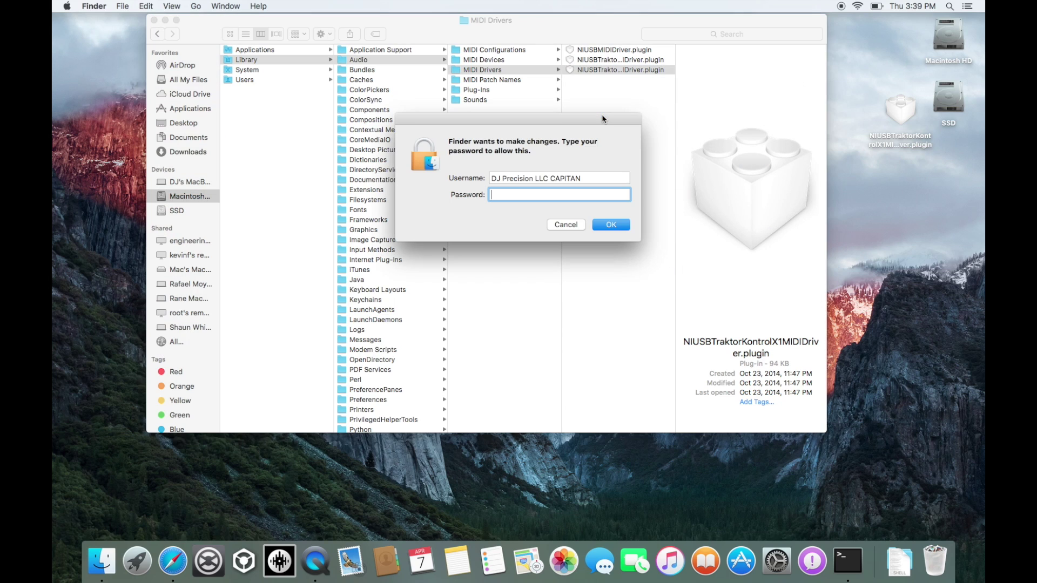
pyautogui.write('•••••••')
pyautogui.press('Return')
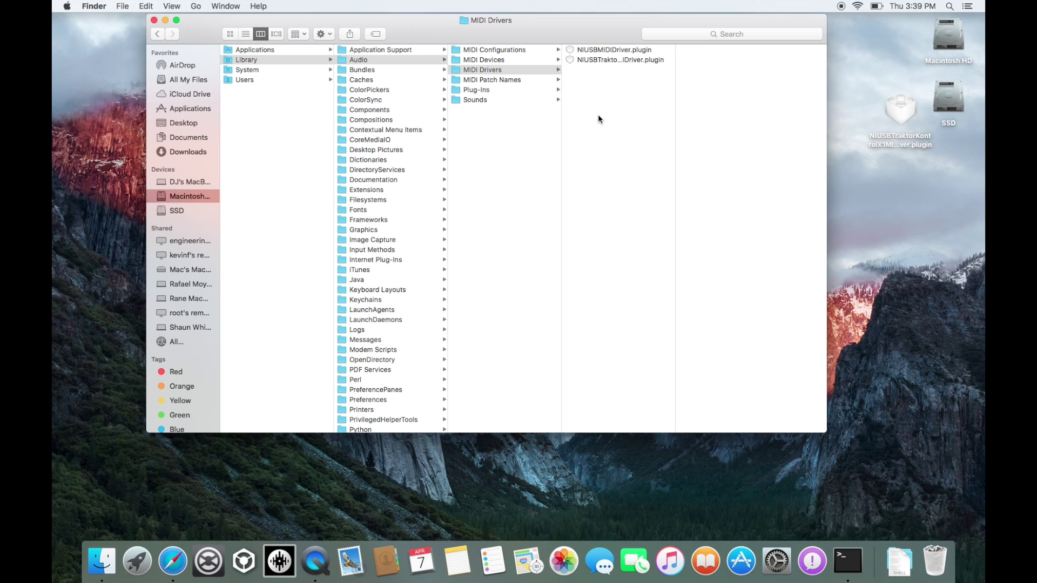
pyautogui.click(837, 8)
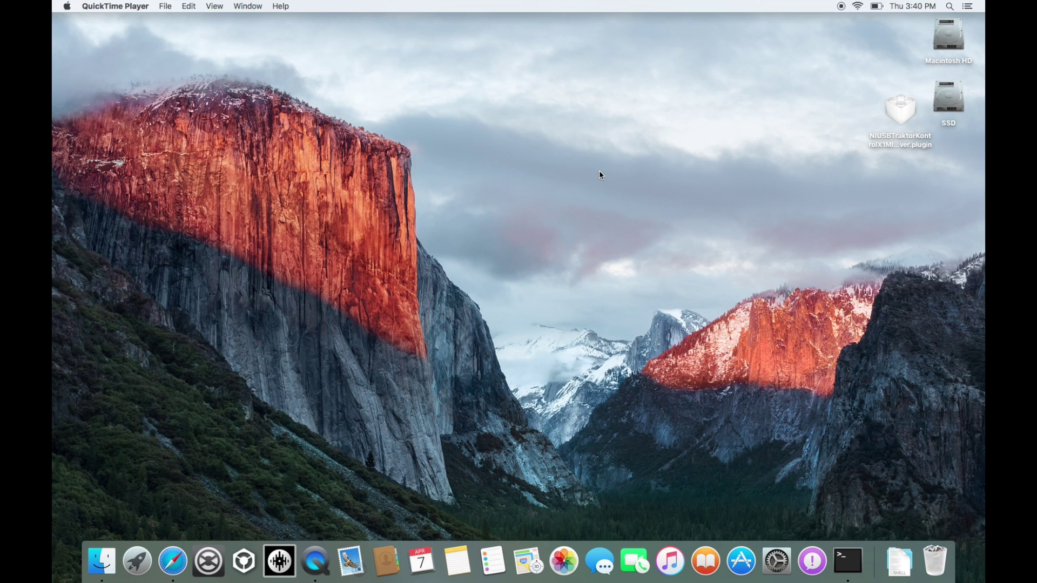
# Switch to Safari's troubleshooting guide, where step 7 calls for Rane driver v2.0.0b3.
pyautogui.press('super+Tab')
pyautogui.press('super+Tab')
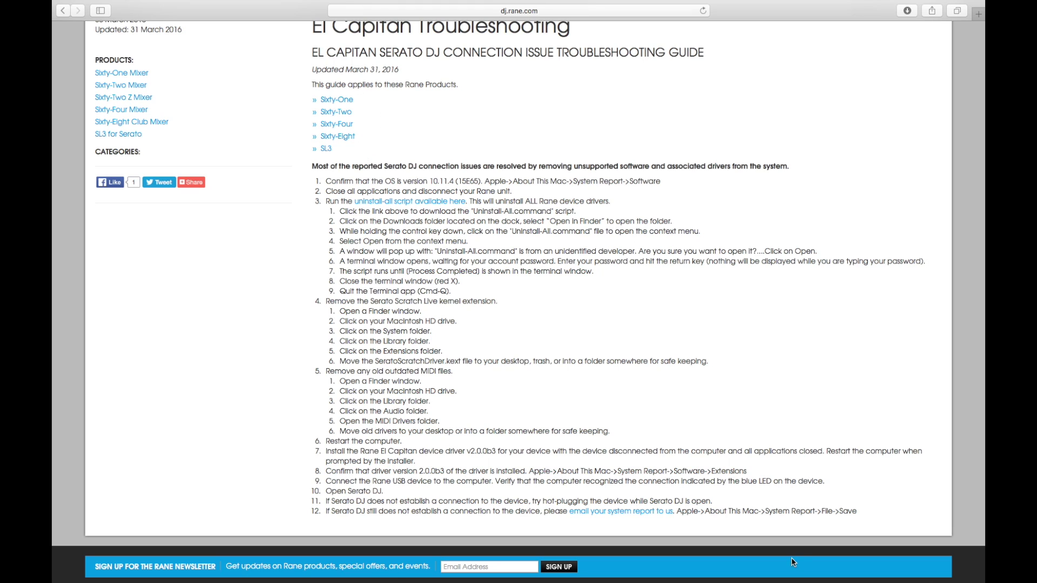
# From the Downloads stack, open the SixtyTwo-2.0.0b3 folder and launch SixtyTwo.pkg.
pyautogui.moveTo(783, 579)
pyautogui.click(898, 566)
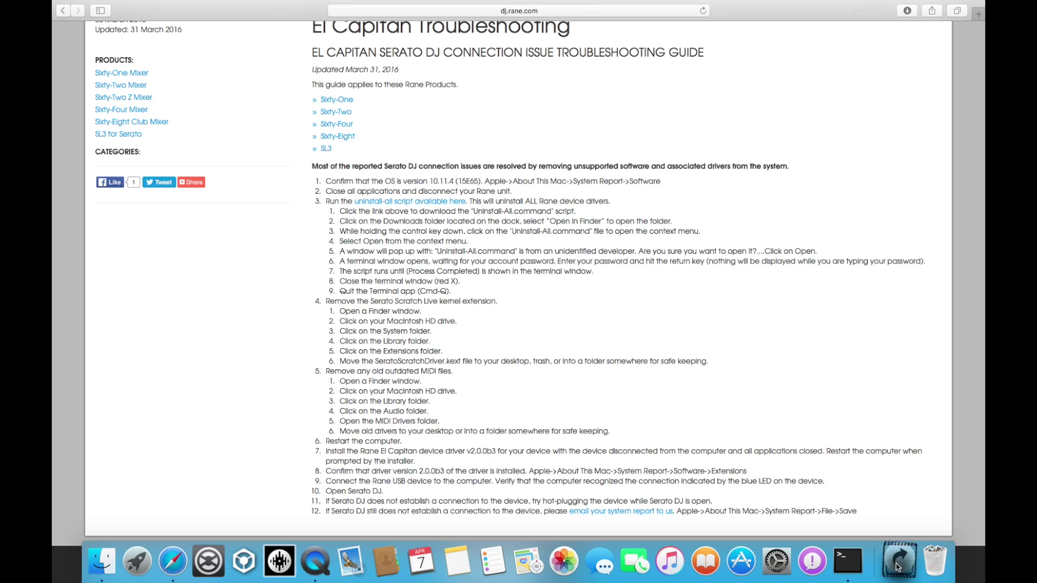
pyautogui.click(910, 416)
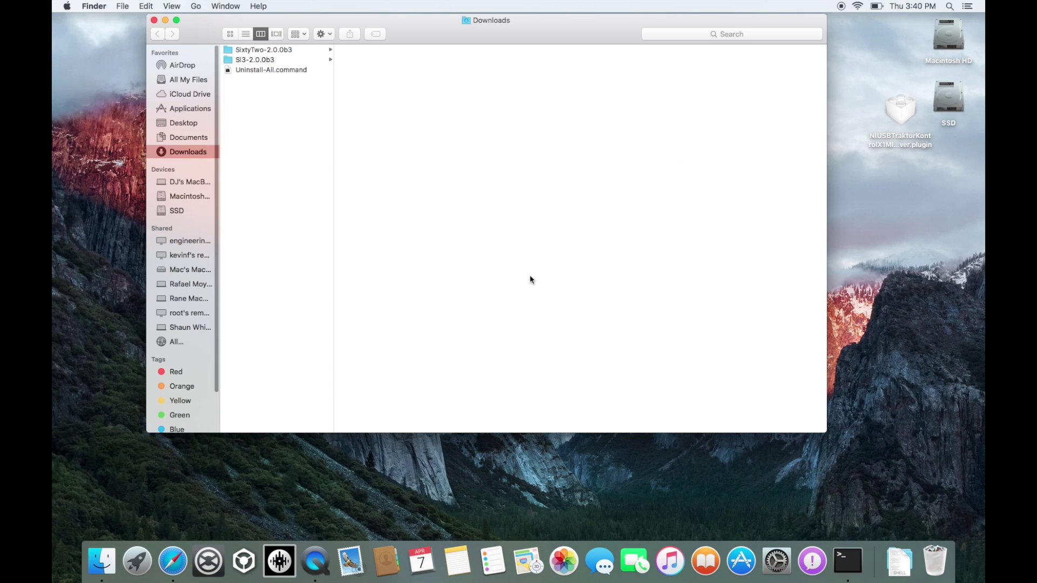
pyautogui.click(248, 49)
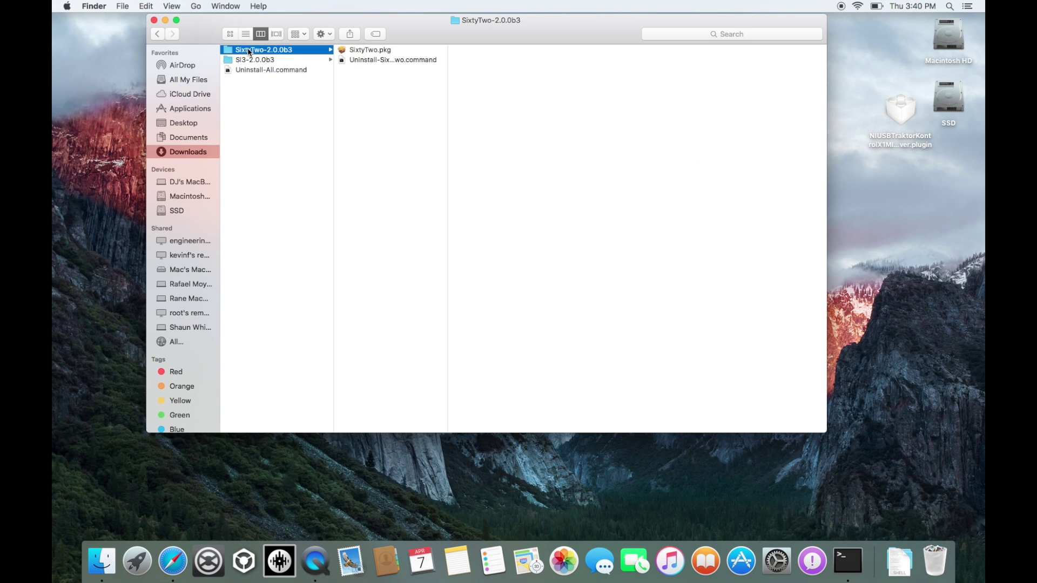
pyautogui.doubleClick(360, 51)
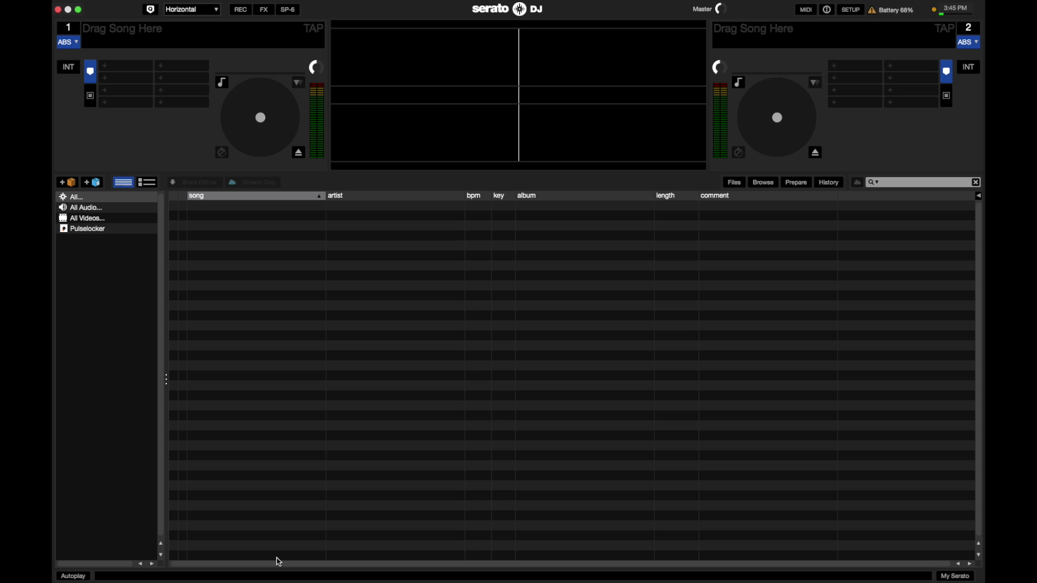
# Quit Serato DJ with Cmd-Q, confirming Yes on the Exit? prompt, then return to Finder.
pyautogui.press('super+q')
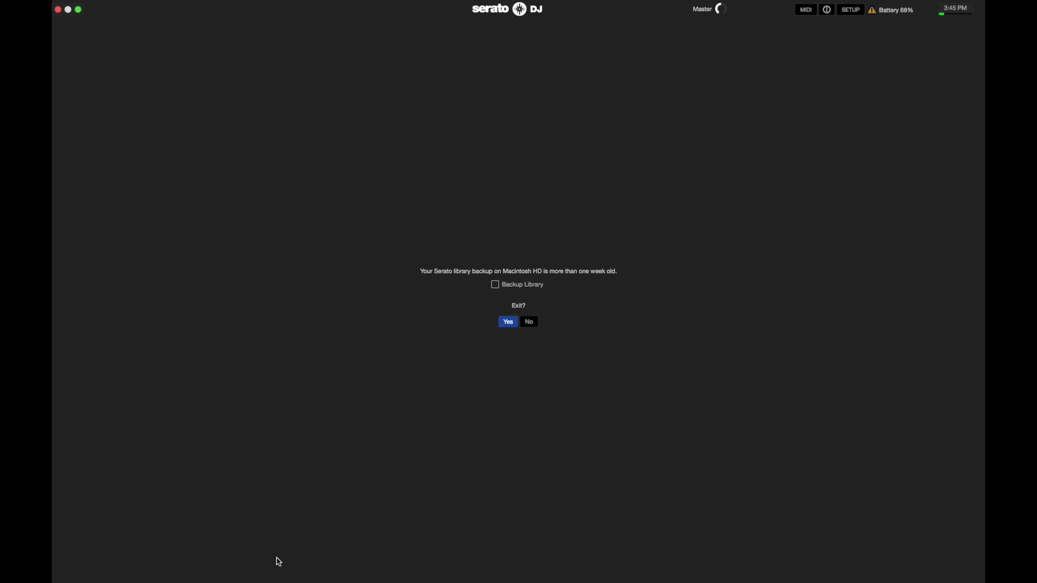
pyautogui.press('Return')
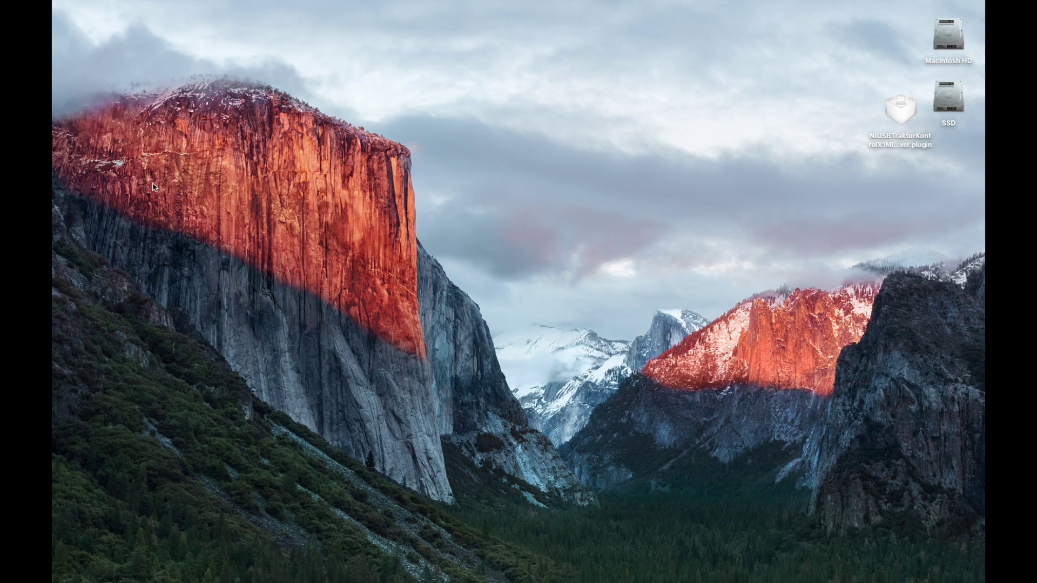
pyautogui.press('super+Tab')
pyautogui.press('super+Tab')
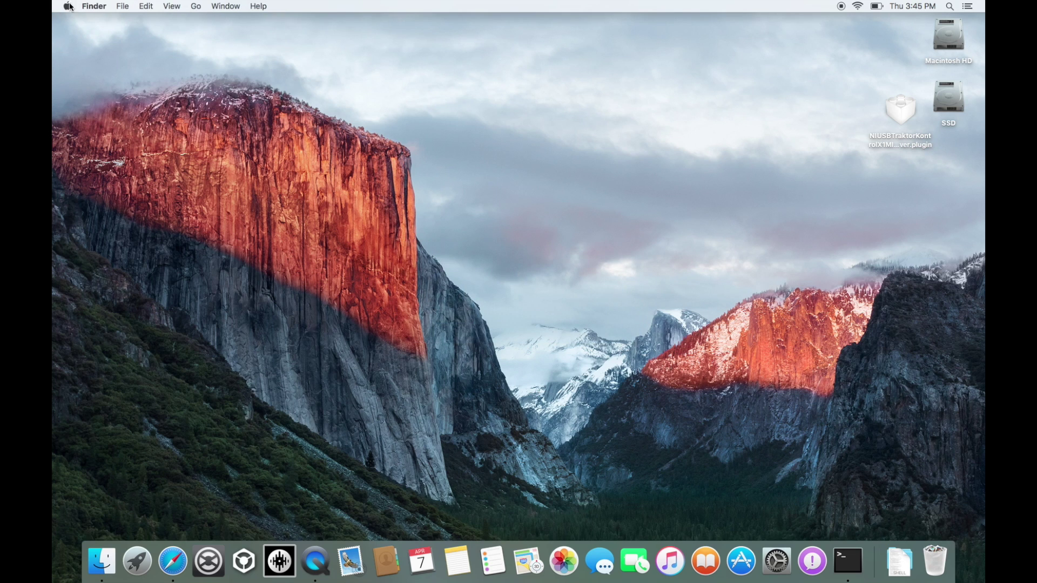
# From About This Mac, open the System Report showing the MacBook Pro's 2.4 GHz Core i7 overview.
pyautogui.click(69, 6)
pyautogui.click(74, 19)
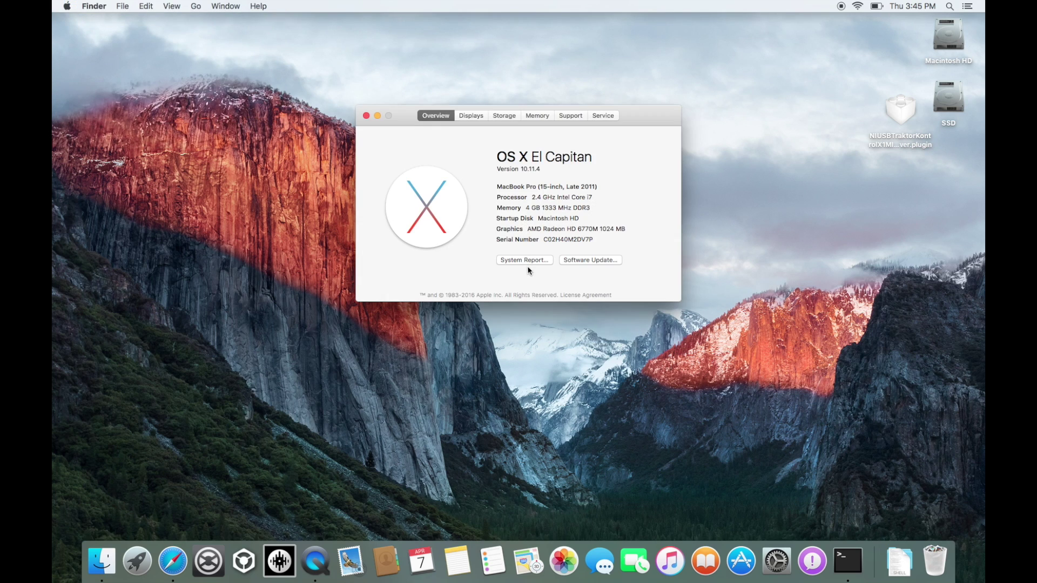
pyautogui.click(523, 261)
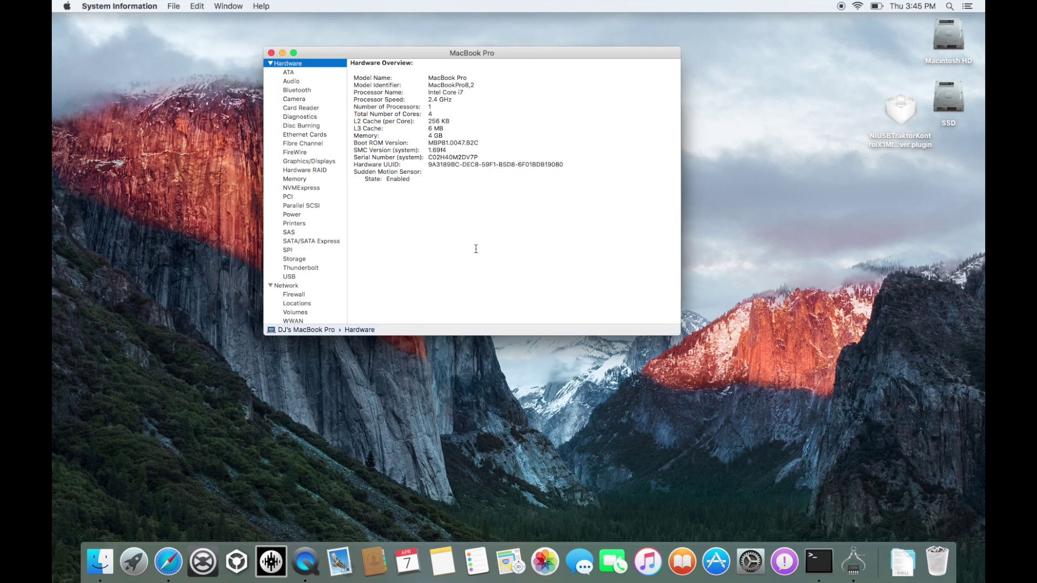
pyautogui.scroll(-2, 312, 230)
pyautogui.scroll(-5, 311, 230)
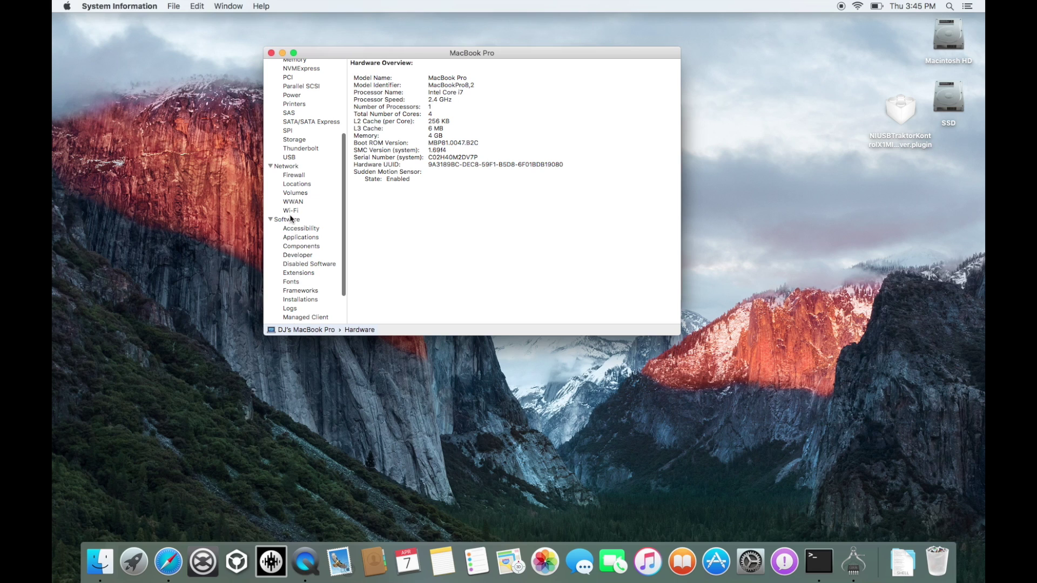
# Show the Extensions list and find SixtyTwo.10.9 version 2.0.0b3 marked as loaded.
pyautogui.click(295, 274)
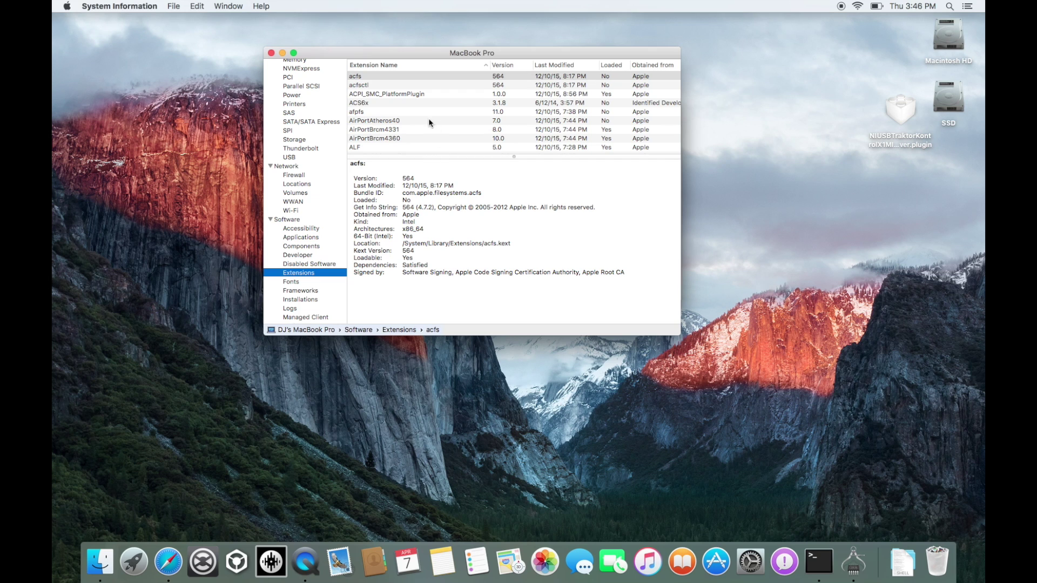
pyautogui.scroll(-10, 432, 128)
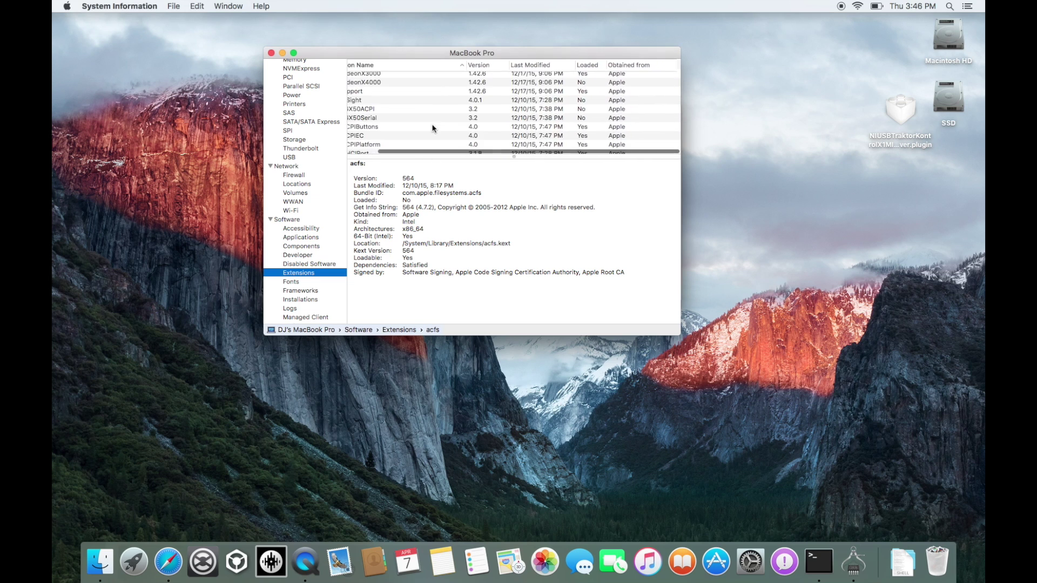
pyautogui.scroll(-20, 433, 128)
pyautogui.hscroll(2, 432, 128)
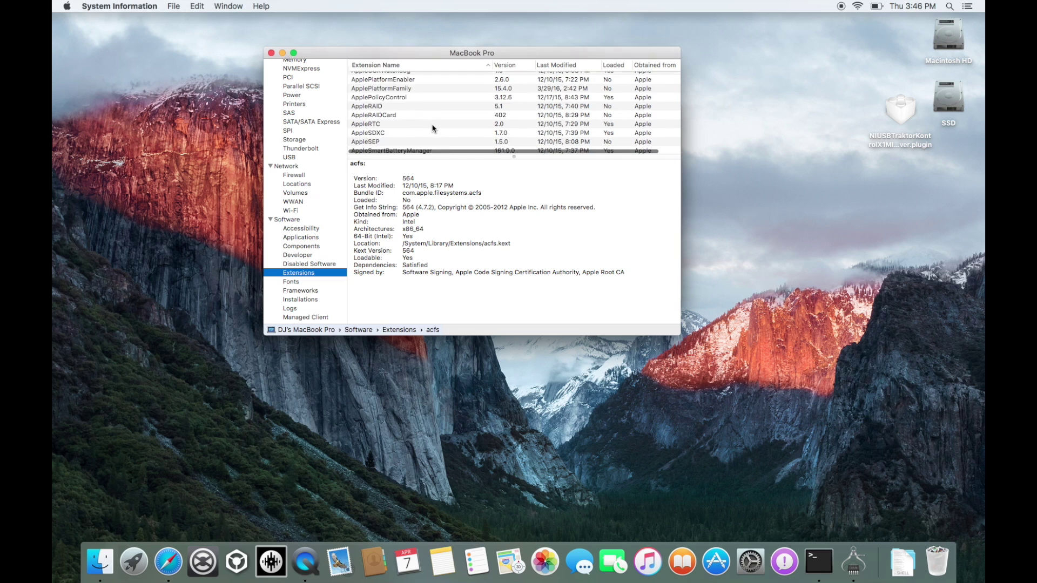
pyautogui.scroll(-15, 432, 128)
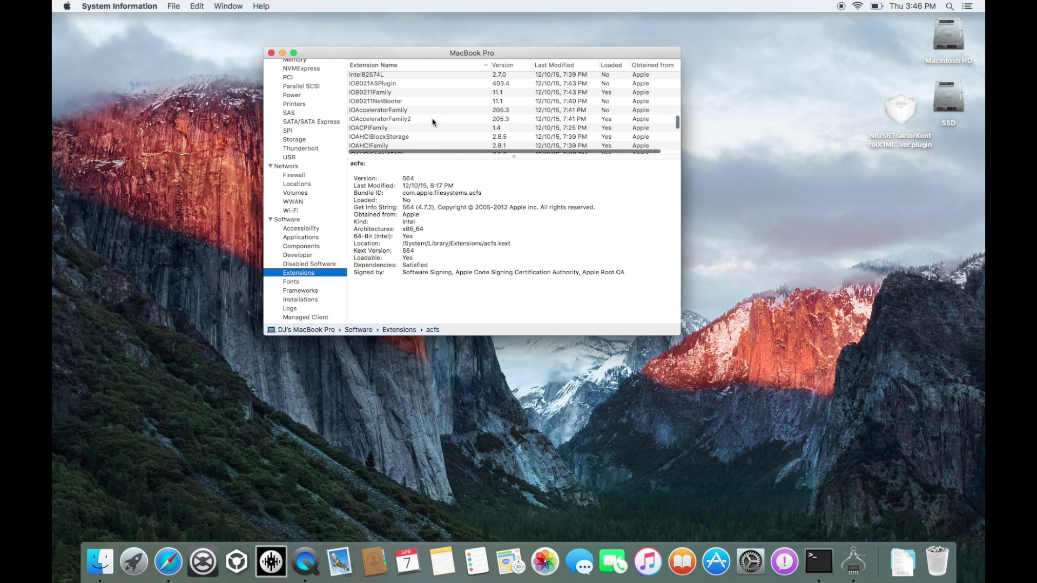
pyautogui.scroll(-15, 432, 122)
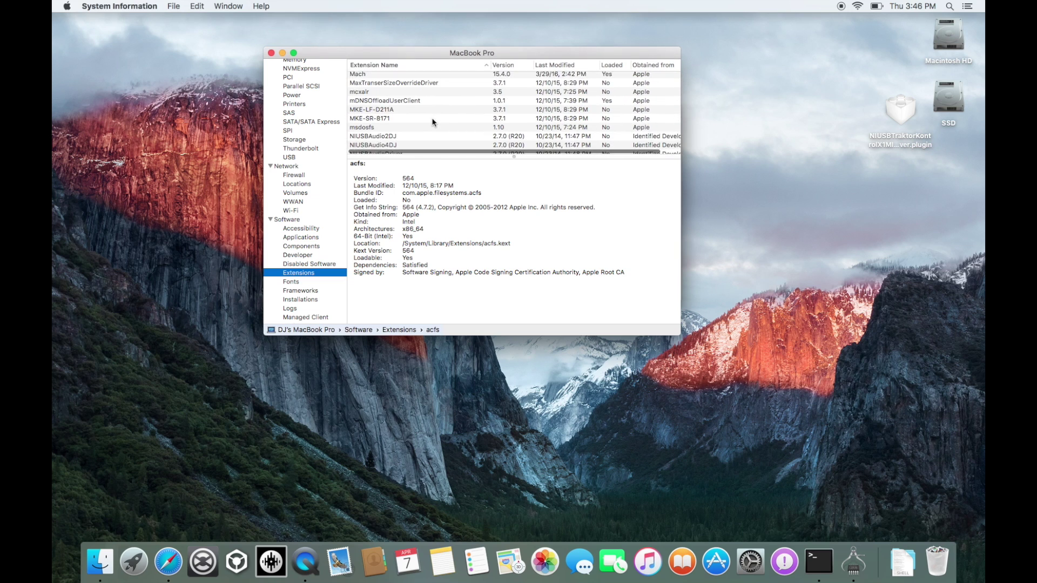
pyautogui.scroll(-20, 432, 122)
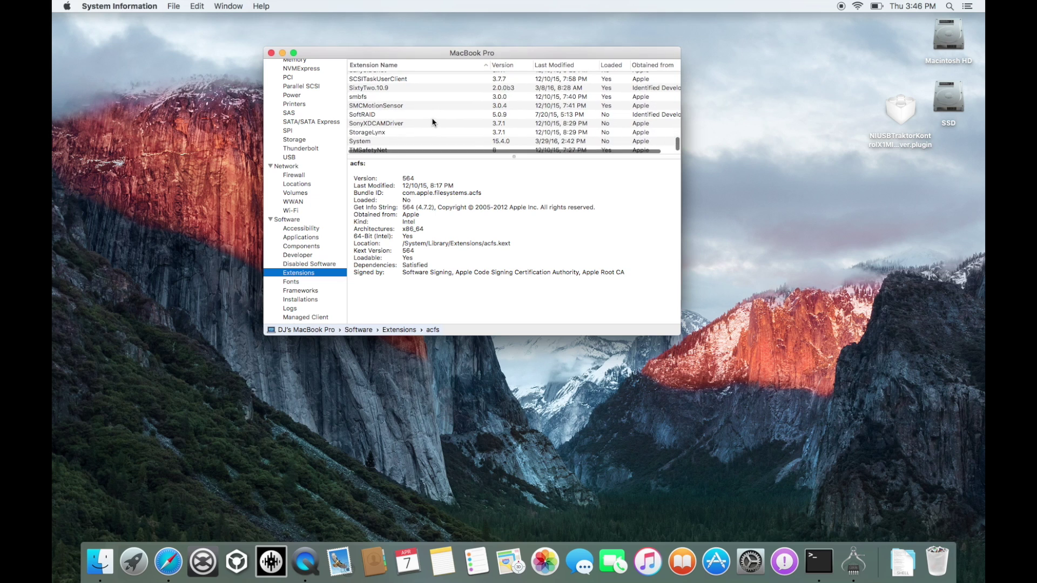
pyautogui.scroll(2, 424, 112)
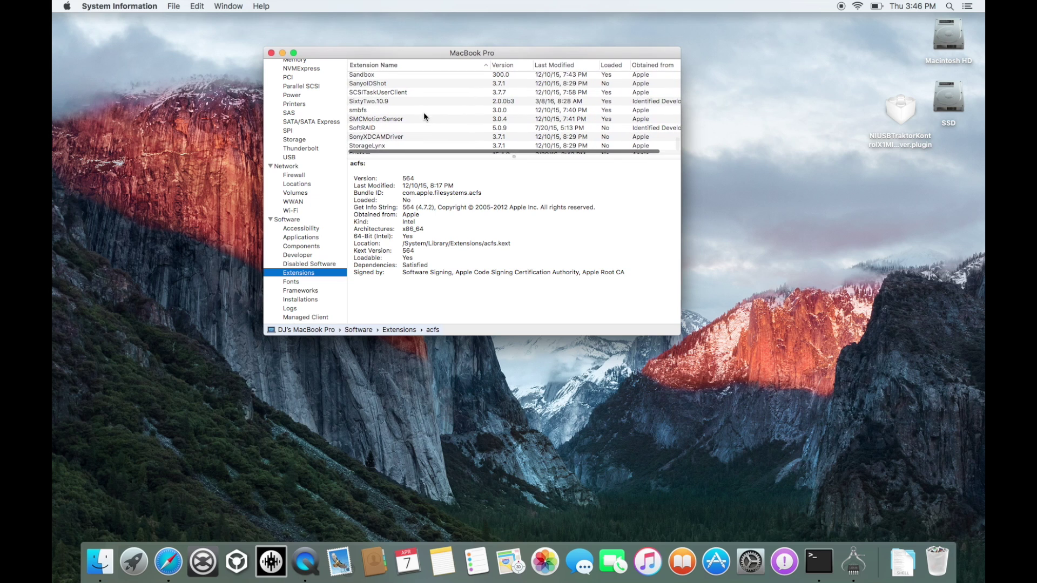